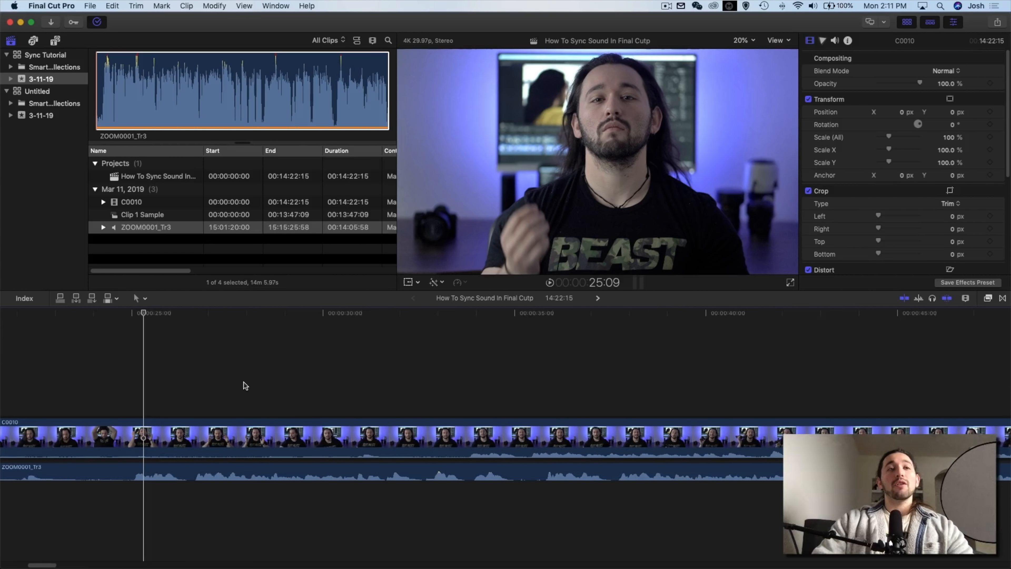
Disable the ZOOM0001_Tr3 audio clip beneath the C0010 video clip in the timeline.
scroll(244, 382, "left", 8)
scroll(244, 383, "right", 2)
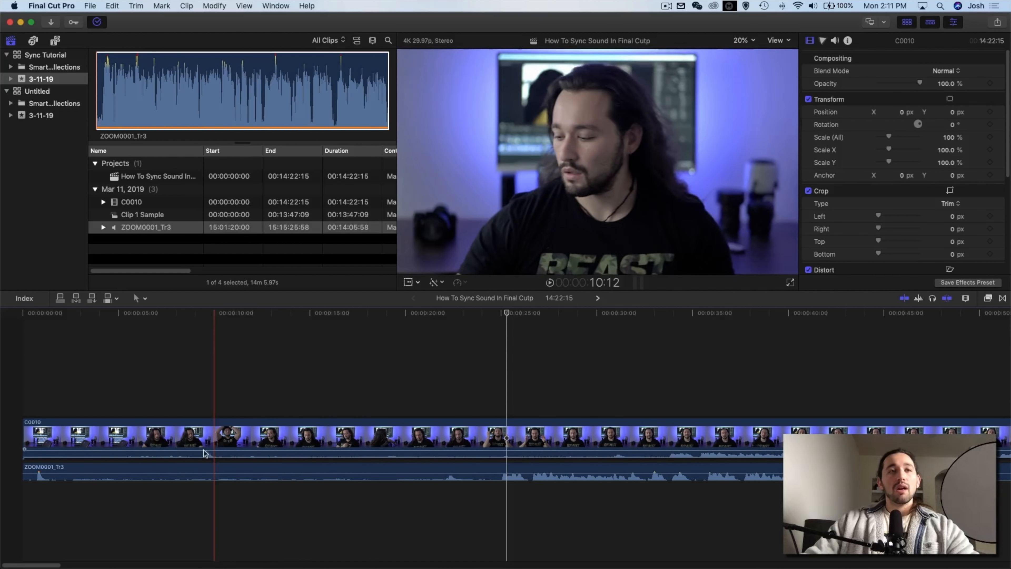
scroll(398, 458, "right", 5)
left_click(363, 474)
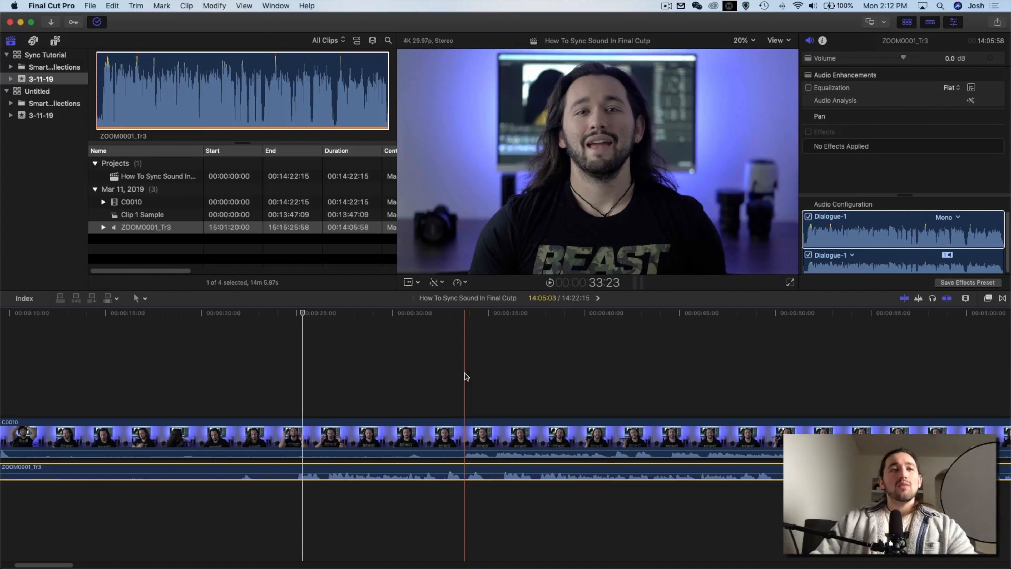
scroll(466, 373, "left", 5)
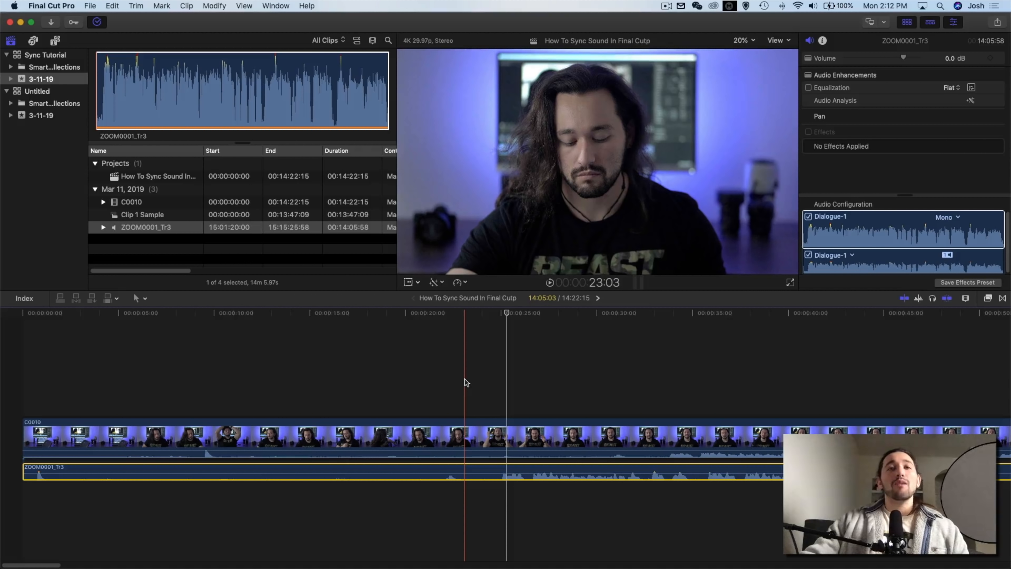
left_click(200, 396)
left_click(200, 397)
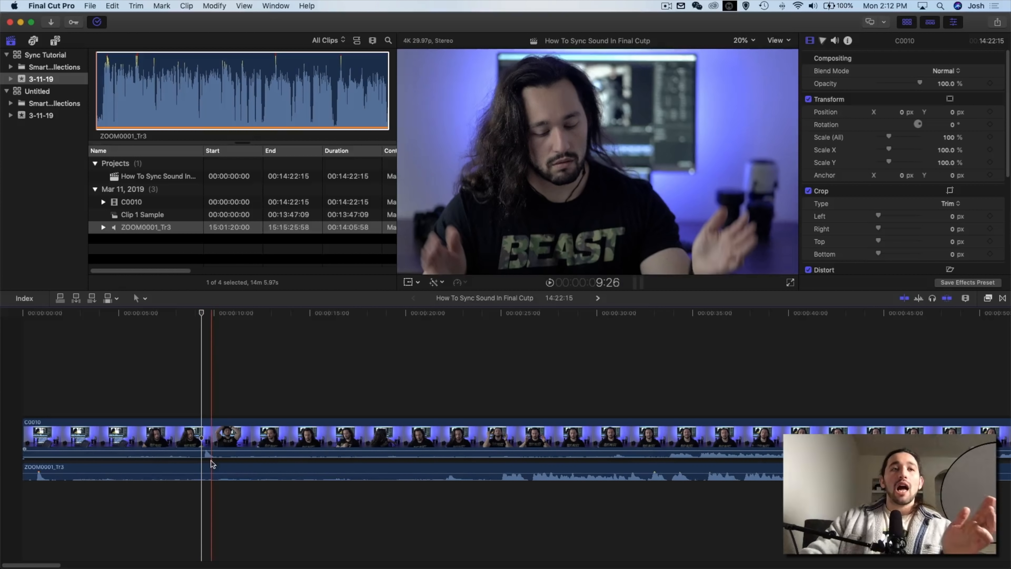
left_click(208, 470)
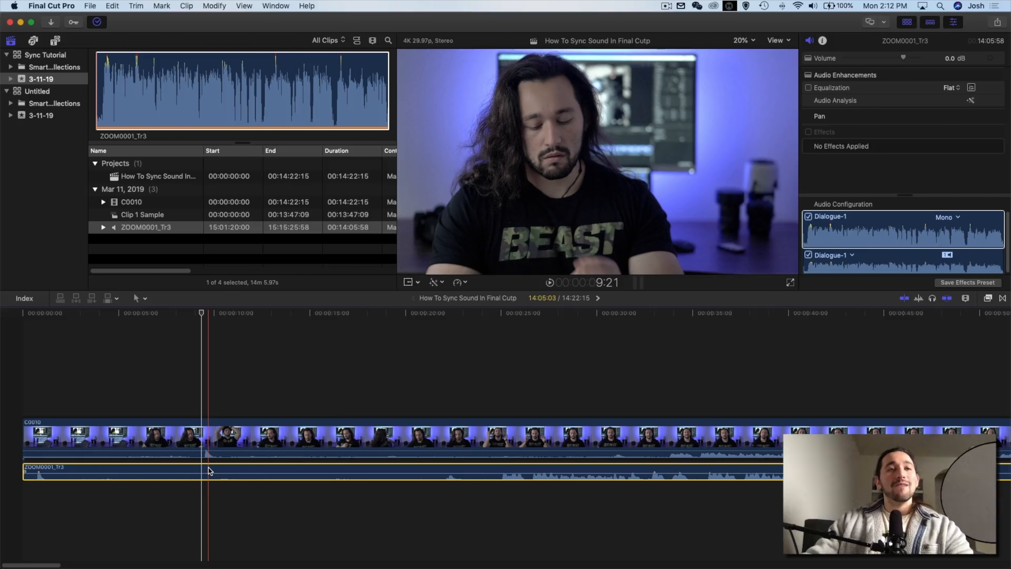
key("v")
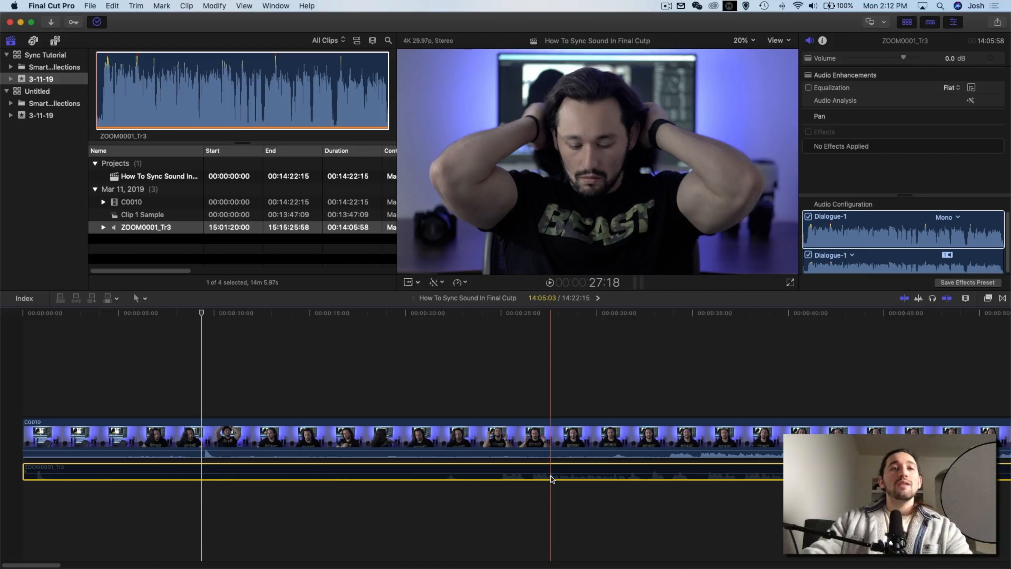
Play the clap section from about 8:19 to hear C0010's camera audio on its own.
left_click(188, 414)
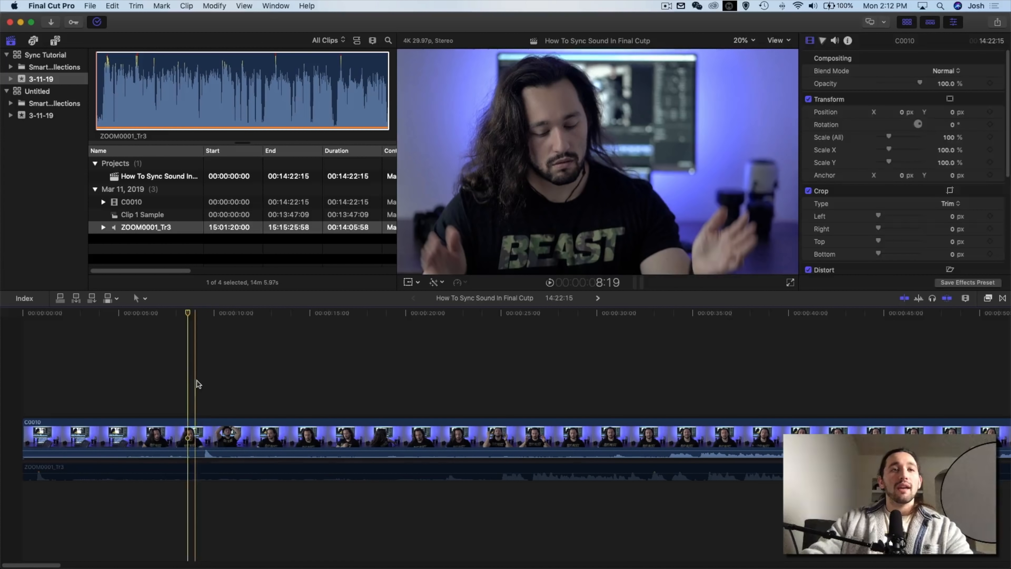
key("space")
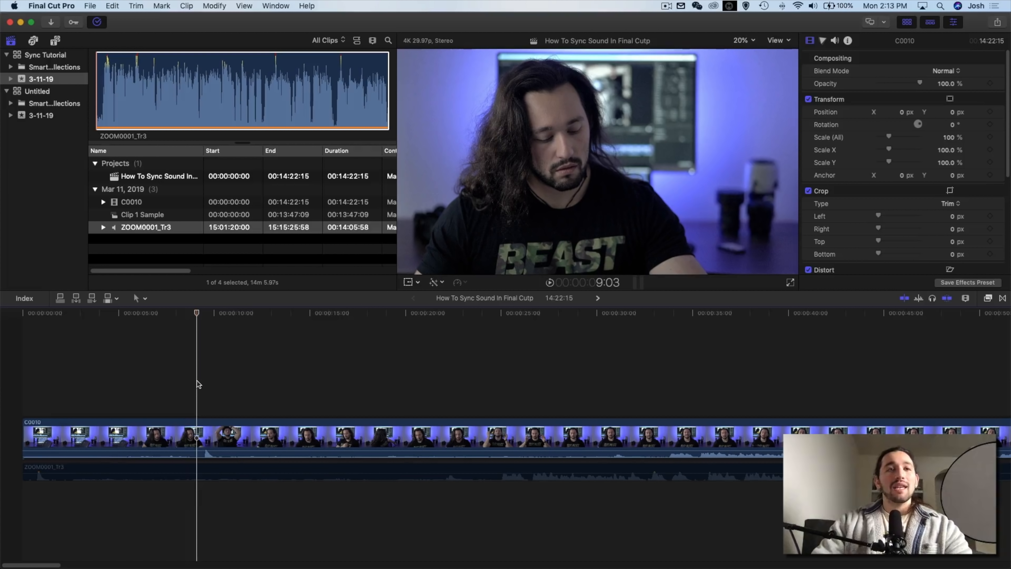
key("space")
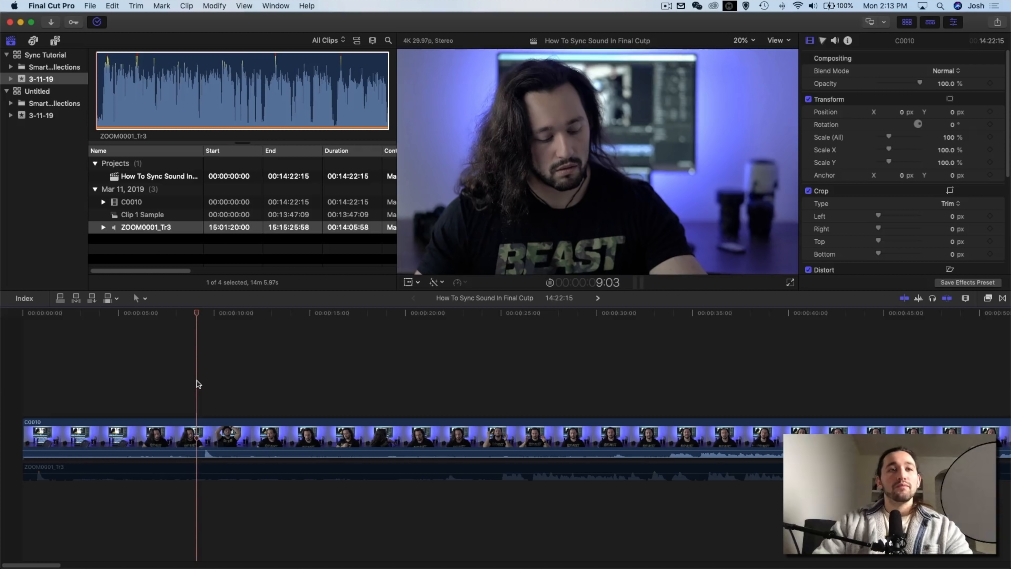
key("space")
key("space")
Re-enable ZOOM0001_Tr3, disable C0010, and position the playhead around the clap spike near the start of the external audio.
left_click(184, 467)
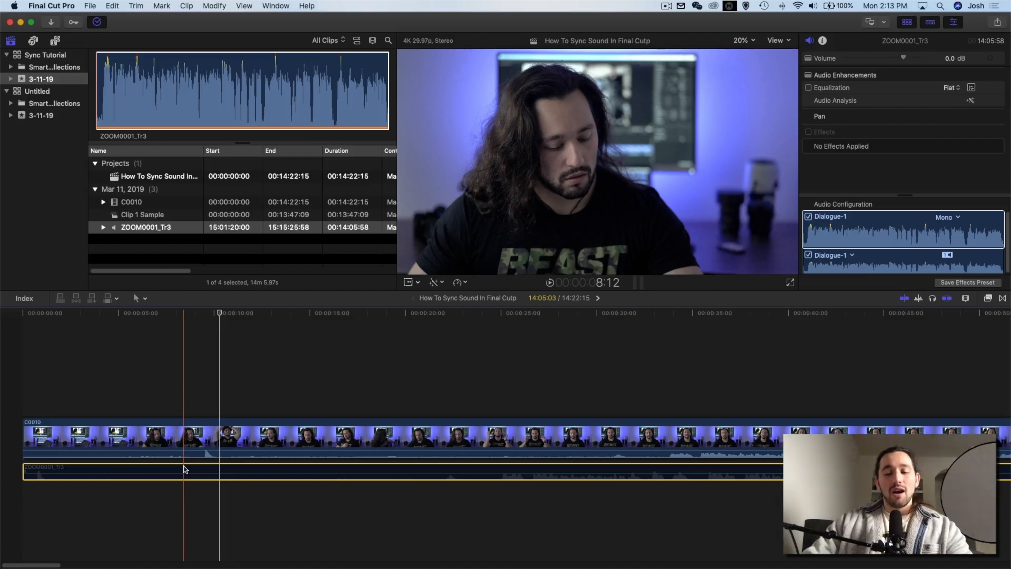
key("v")
left_click(117, 438)
key("v")
left_click(36, 404)
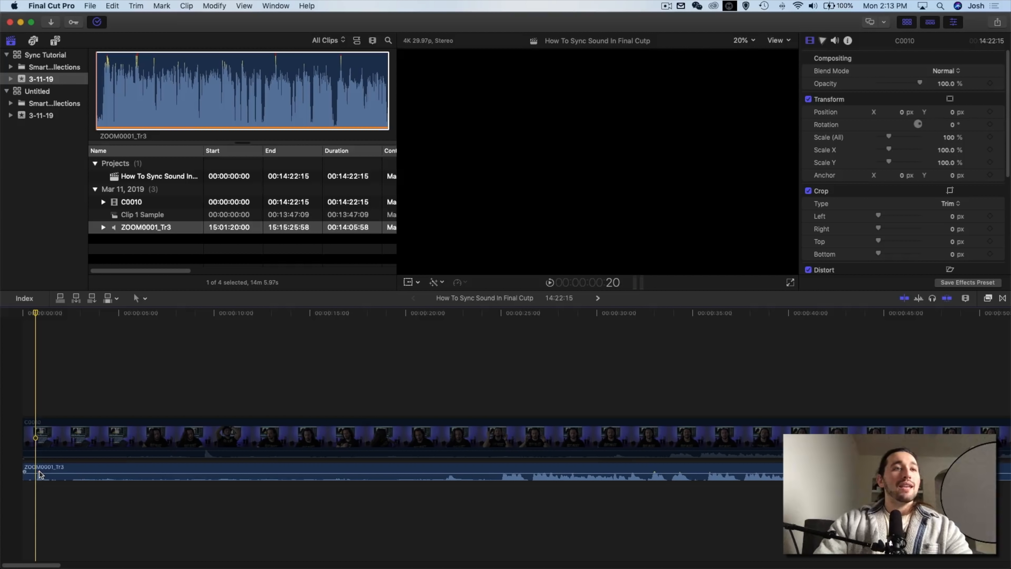
left_click(51, 391)
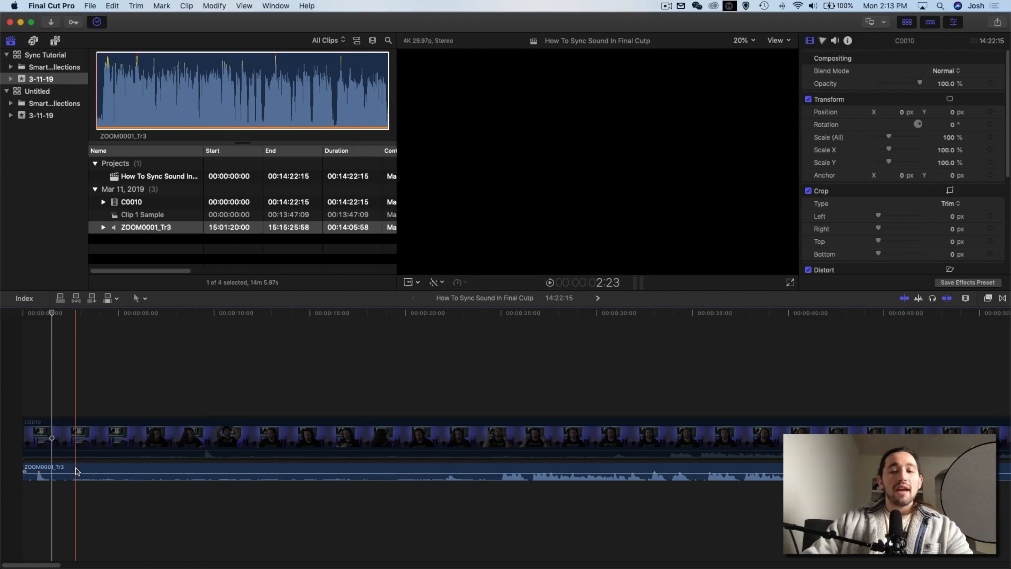
Re-enable C0010 and shift ZOOM0001_Tr3 about 8.7 seconds later so its clap spike lines up with the camera audio's clap spike.
left_click(92, 440)
left_click_drag(74, 471, 241, 470)
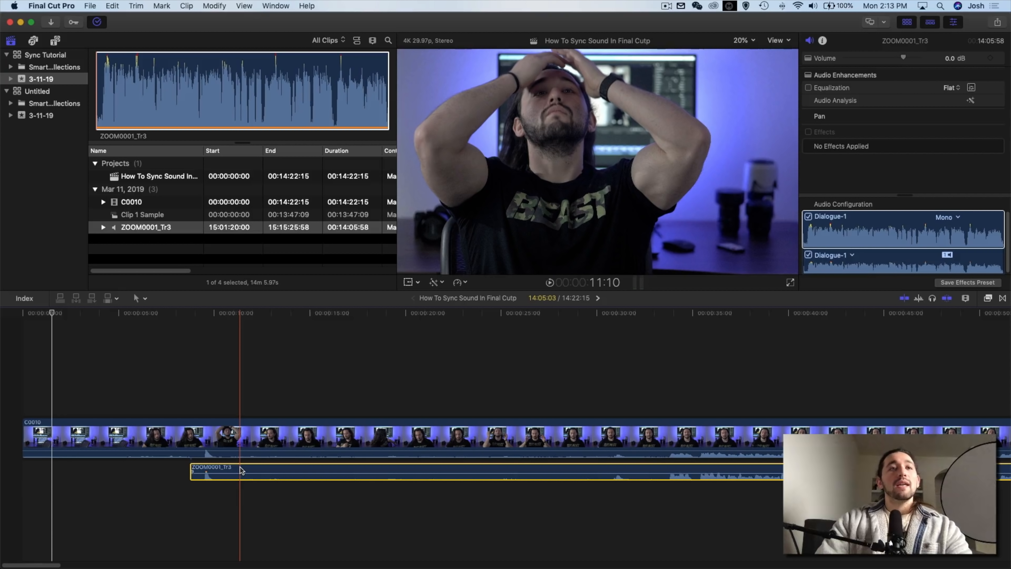
key("super+=")
key("super+=")
key("super+=")
scroll(235, 467, "left", 5)
scroll(230, 460, "left", 5)
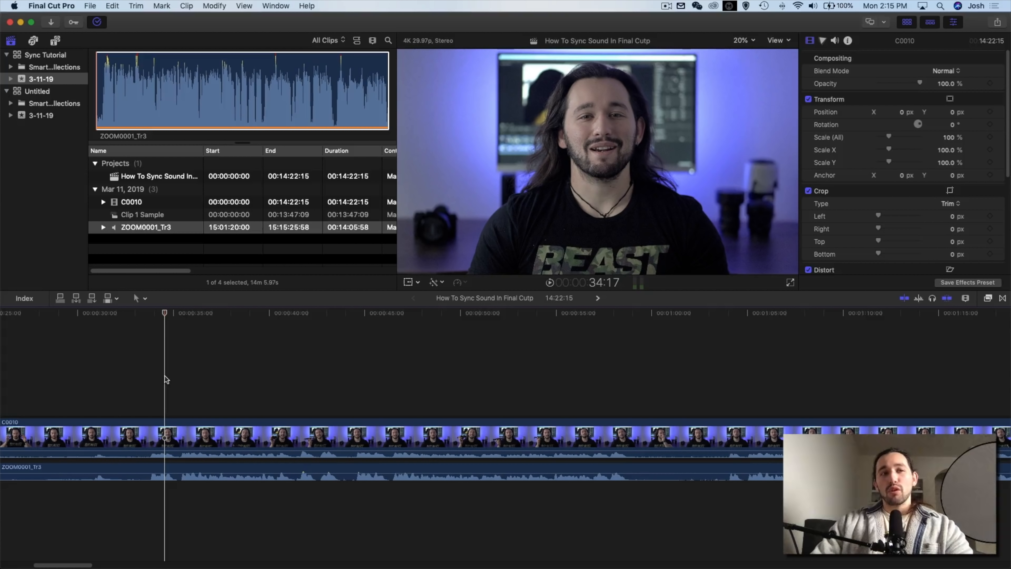
Play the aligned clips from 35:14 with both audio tracks audible to check the sync.
left_click(184, 375)
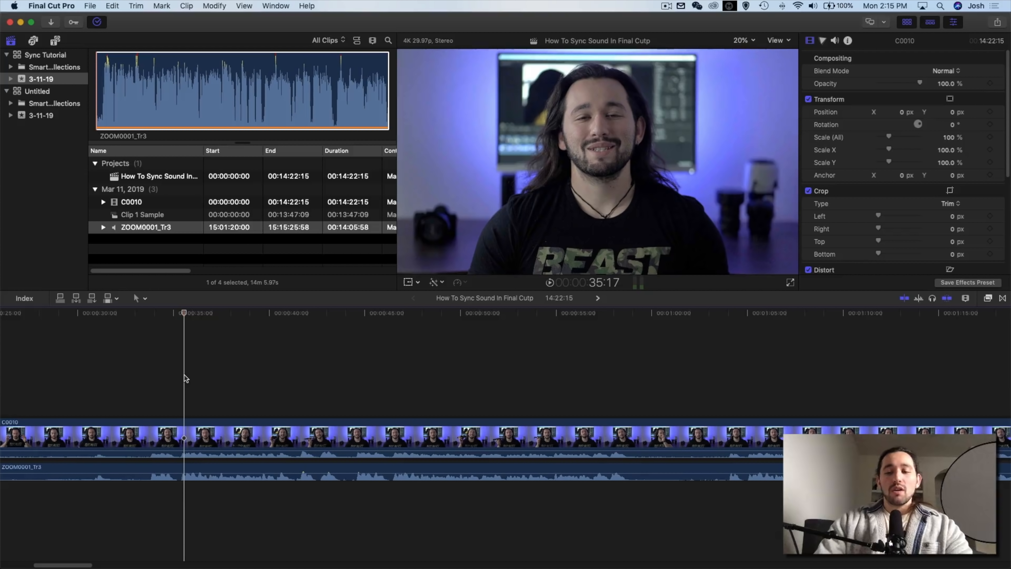
key("super+equal")
left_click_drag(183, 377, 177, 382)
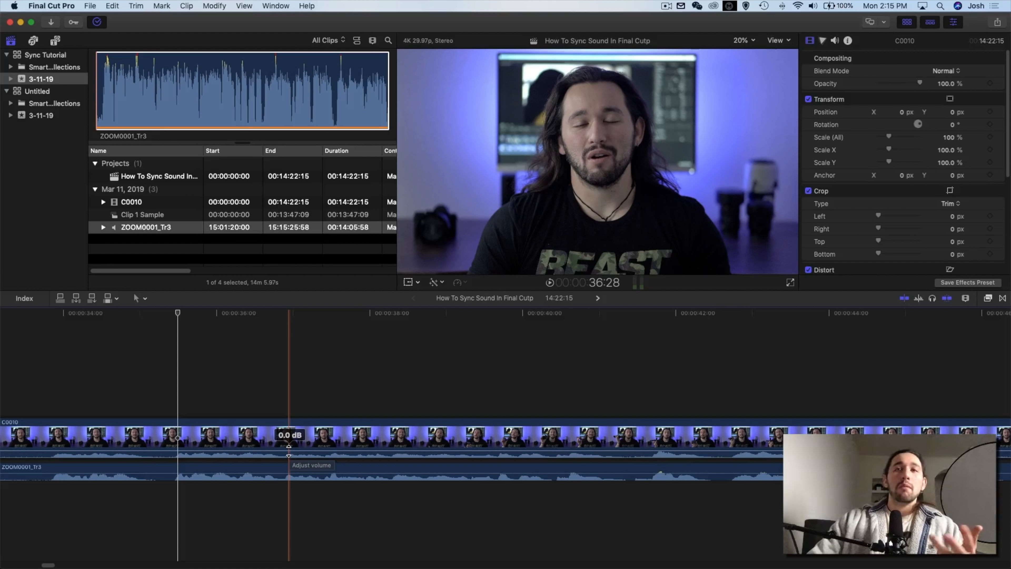
mouse_move(288, 454)
left_mouse_down()
mouse_move(301, 449)
mouse_move(302, 458)
mouse_move(298, 449)
left_mouse_up()
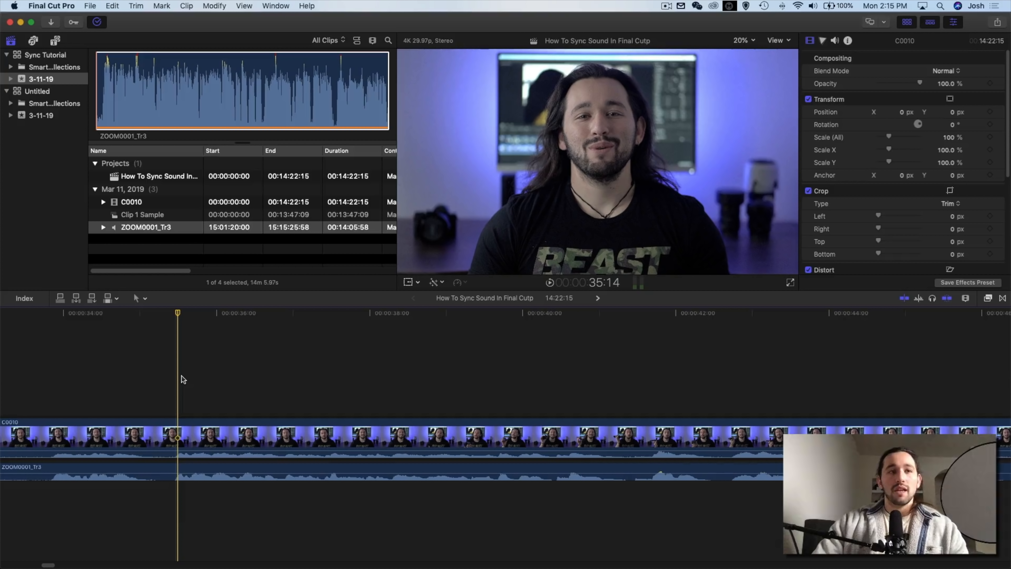
key("space")
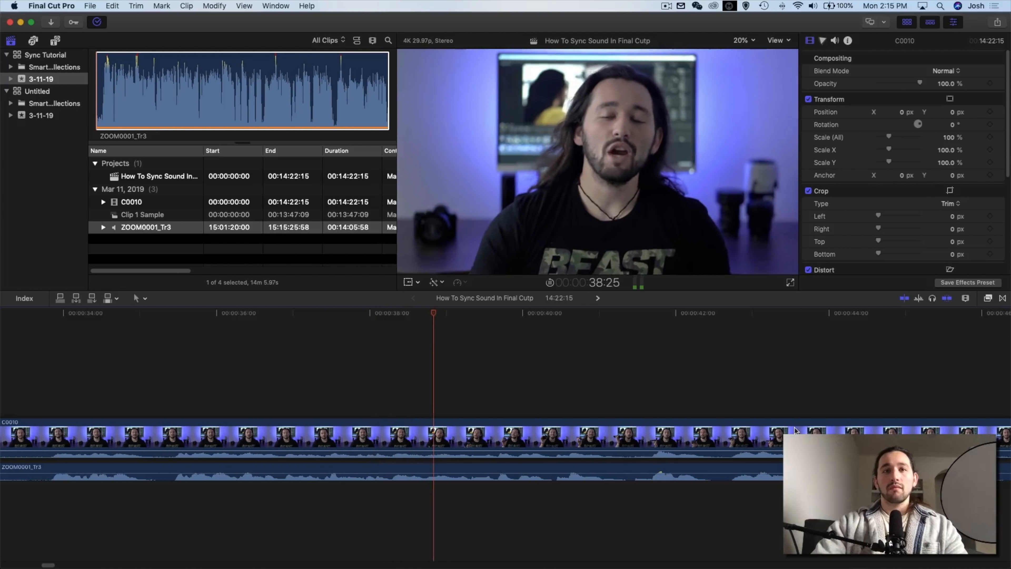
Lower C0010's camera audio volume until it is silent and play the section with only the external audio.
left_click_drag(756, 451, 756, 457)
left_click(305, 548)
key("space")
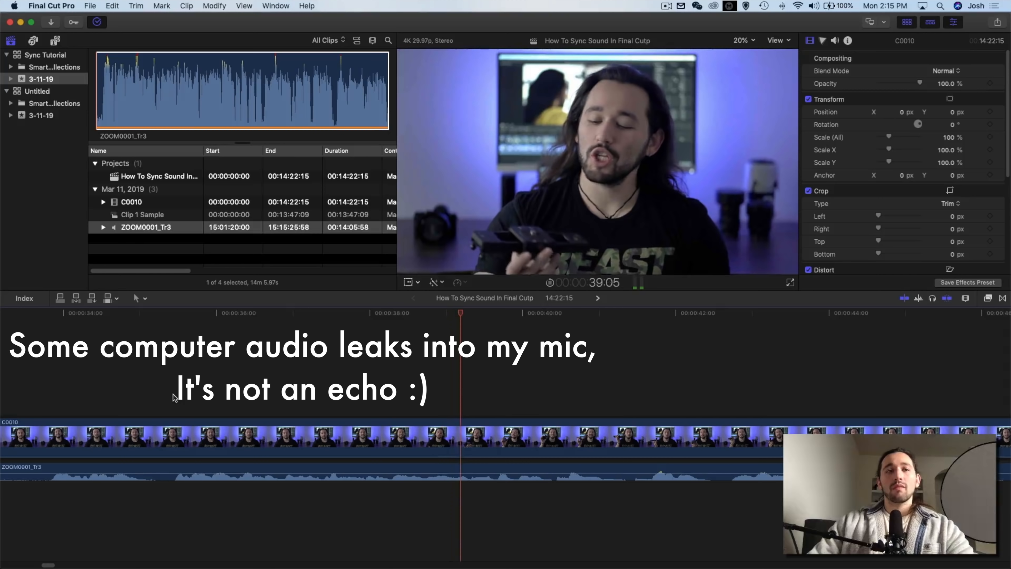
left_click(215, 423)
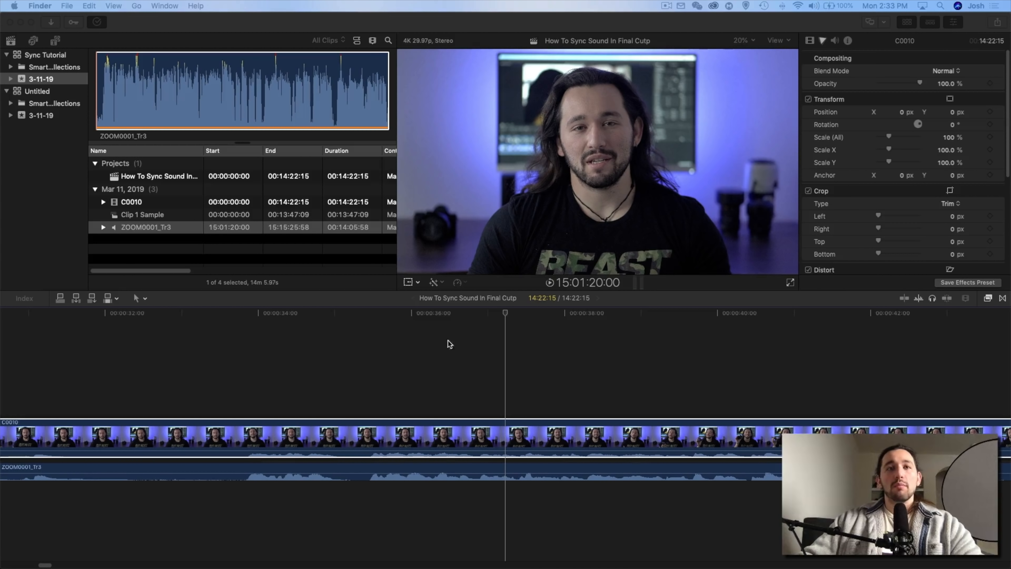
Cut C0010 at 35:20 and about 38:03, and delete the video segment between the cuts.
left_click(376, 429)
key("b")
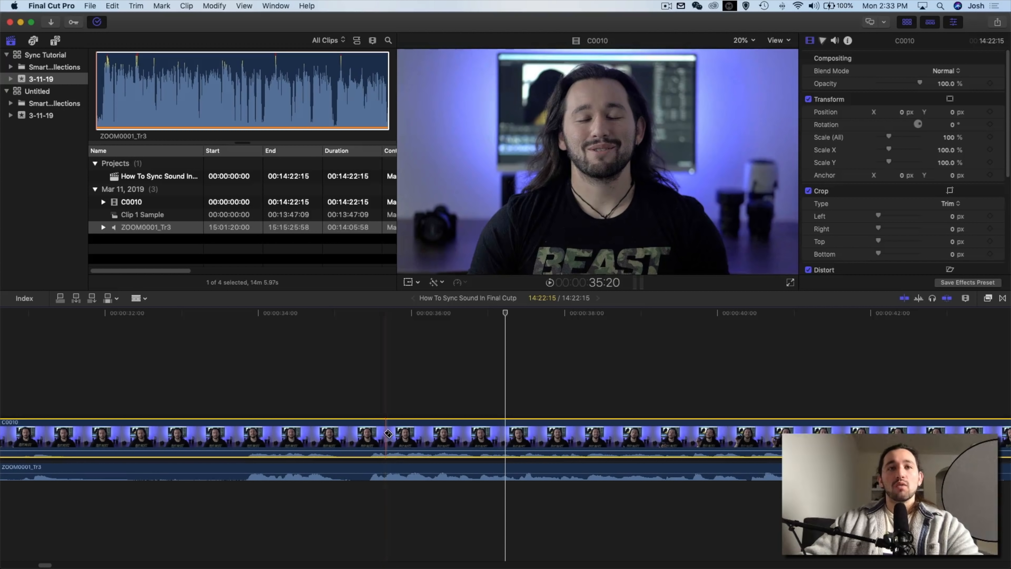
left_click(385, 431)
left_click(571, 430)
key("a")
left_click(480, 432)
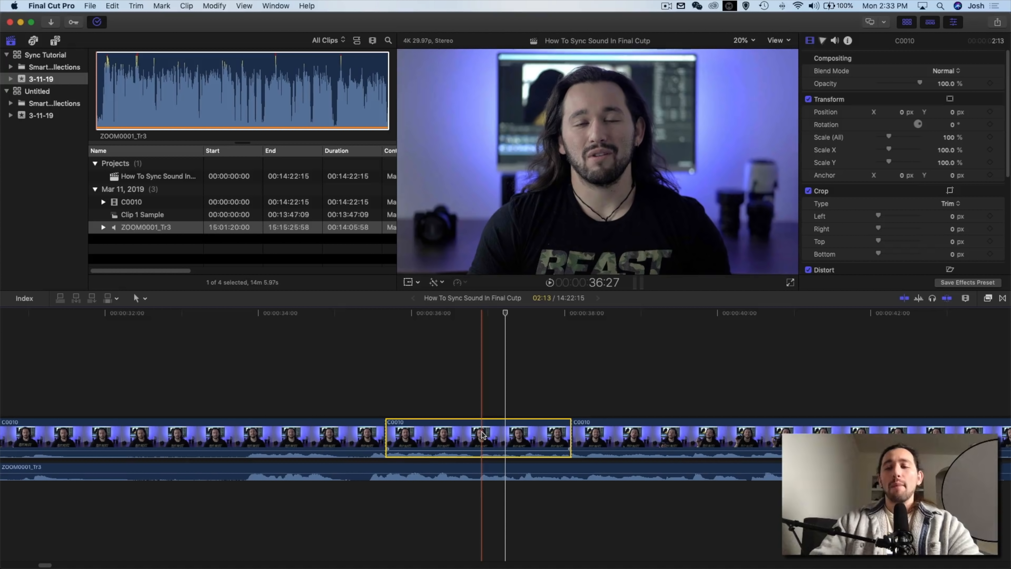
key("BackSpace")
left_click(482, 434)
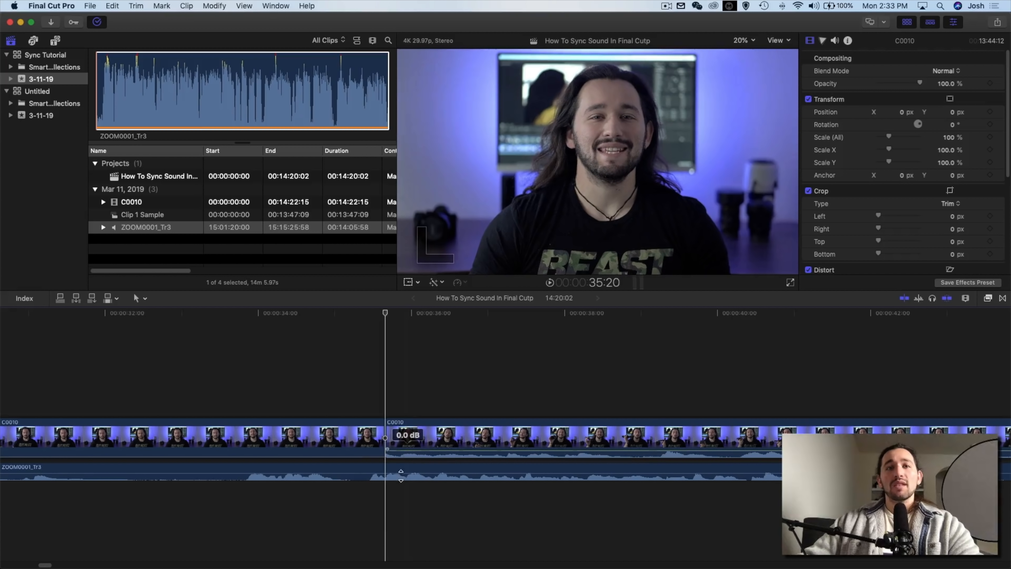
Play across the cut near 35:20 to check the sync between the video and the external audio.
left_click(318, 382)
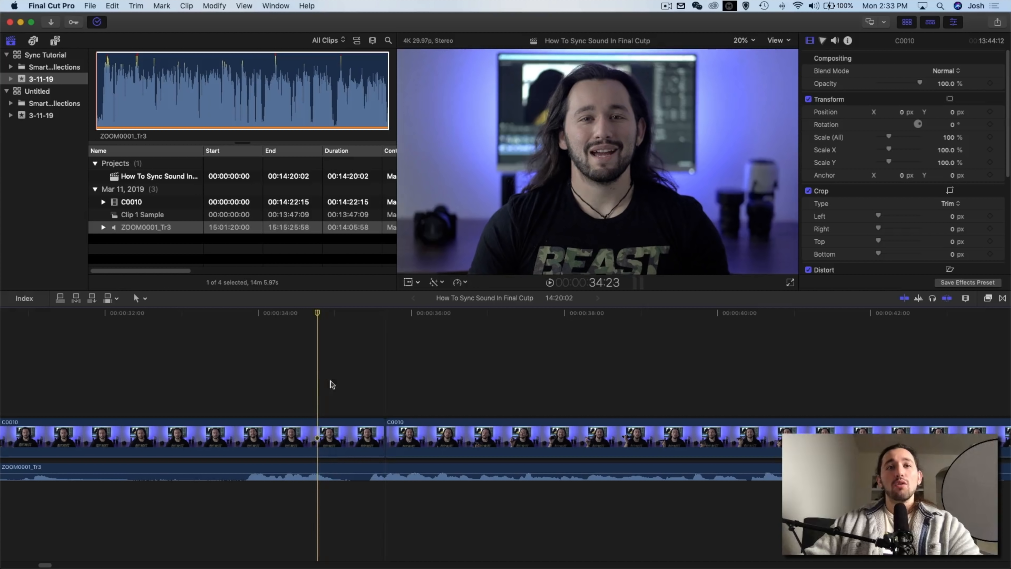
left_click(367, 366)
key("space")
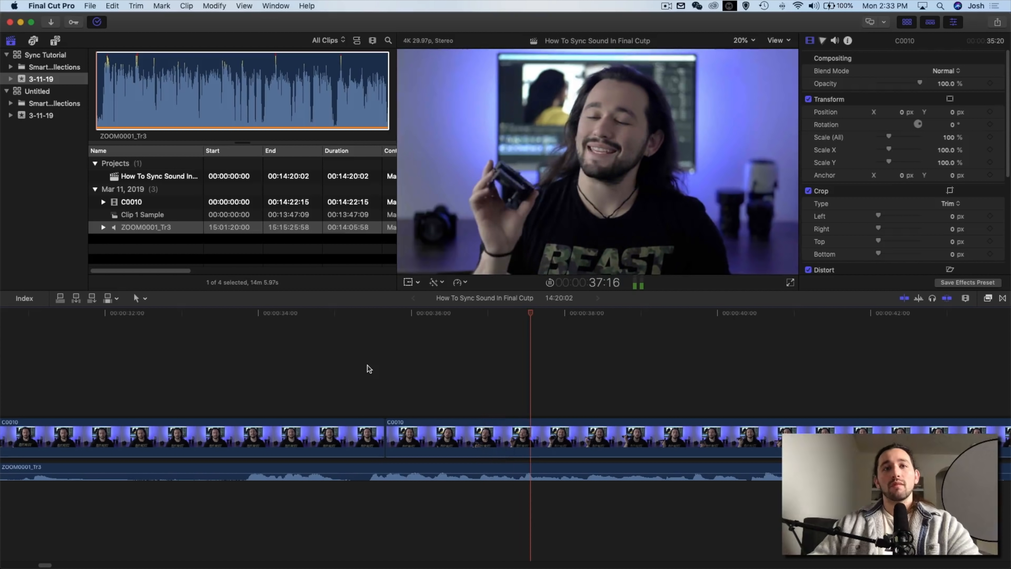
key("space")
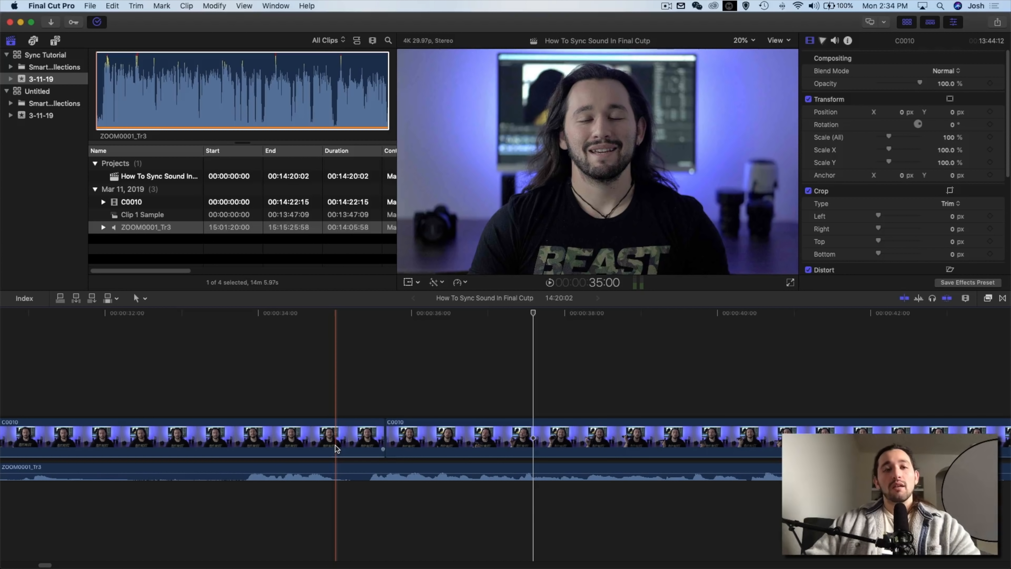
Undo the segment deletion and both cuts in C0010.
key("super+z")
key("super+z")
key("super+z")
Combine the C0010 and ZOOM0001_Tr3 clips into a compound clip named "Clip 35" in event 3-11-19.
left_click(348, 374)
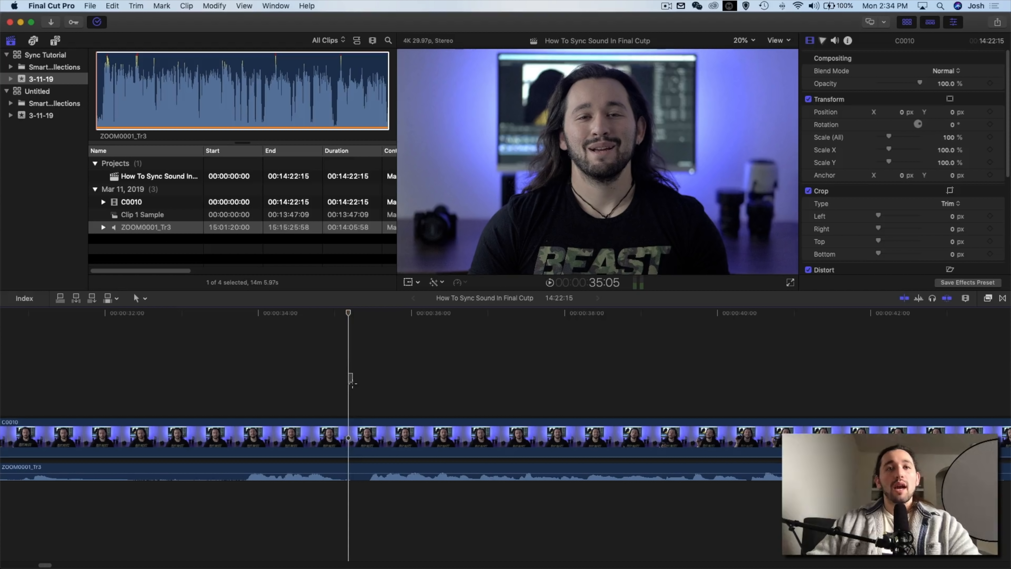
left_click_drag(348, 374, 416, 516)
right_click(394, 378)
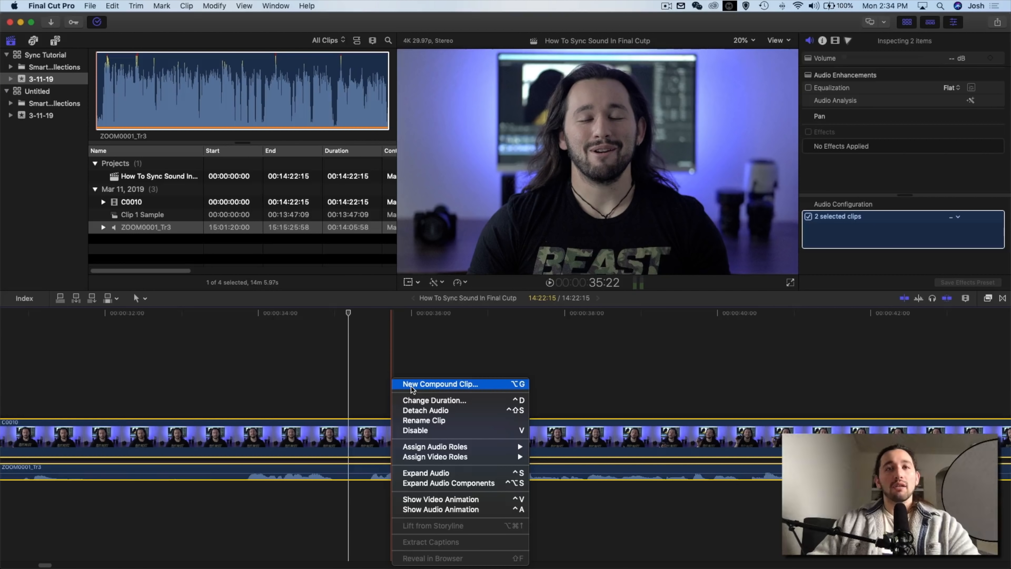
left_click(411, 386)
triple_click(525, 38)
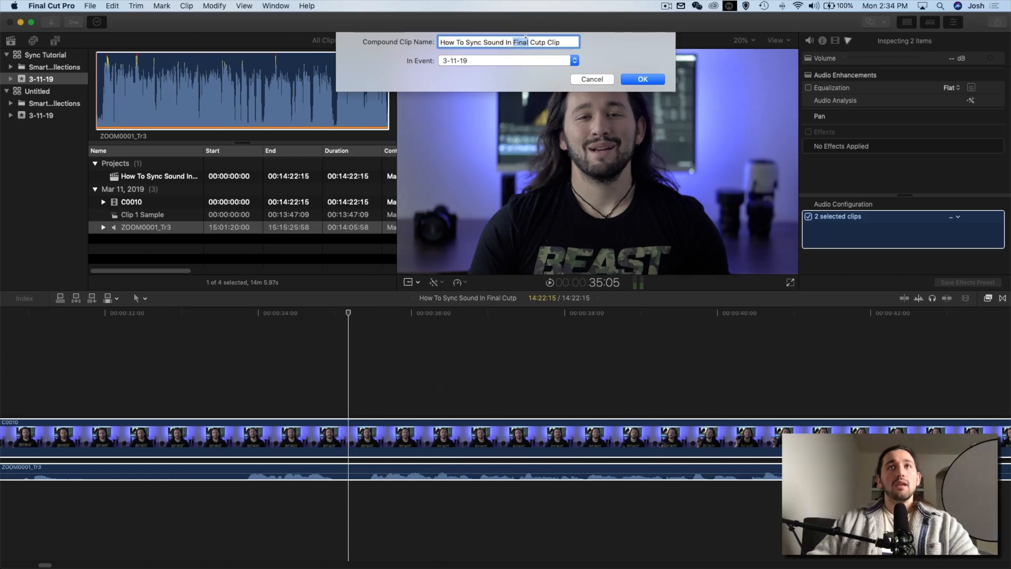
type("Cli")
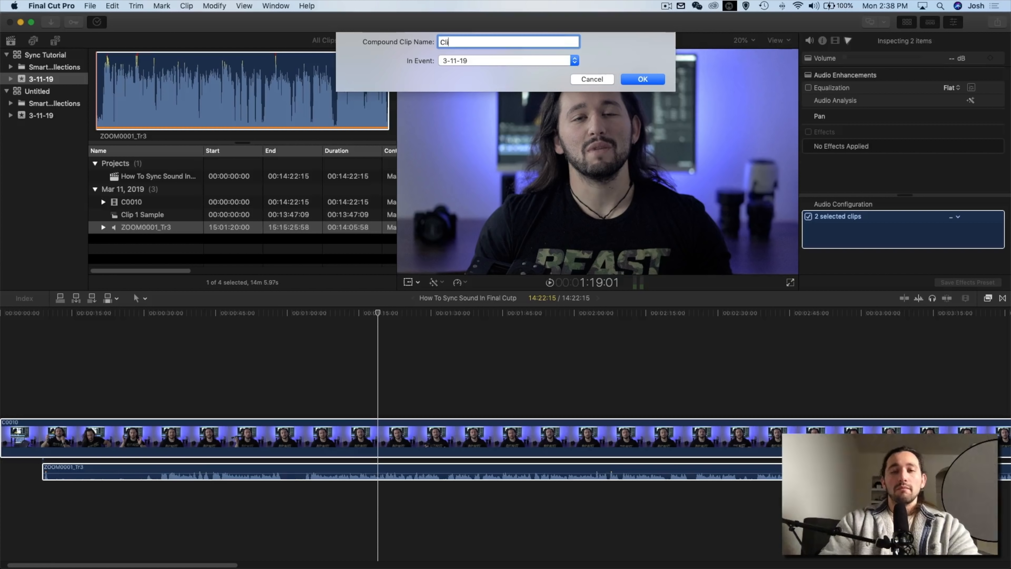
type("p 02")
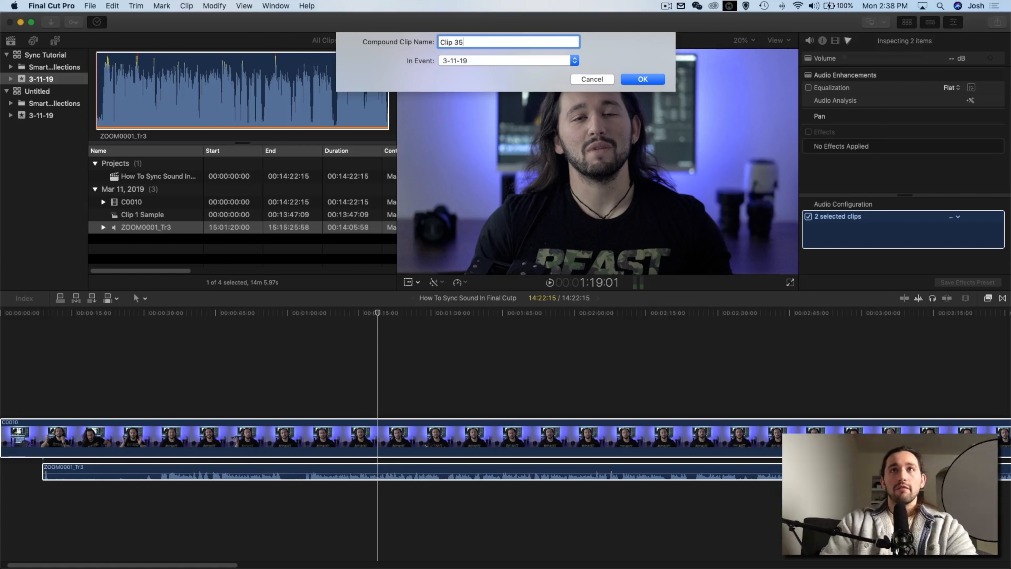
key("Return")
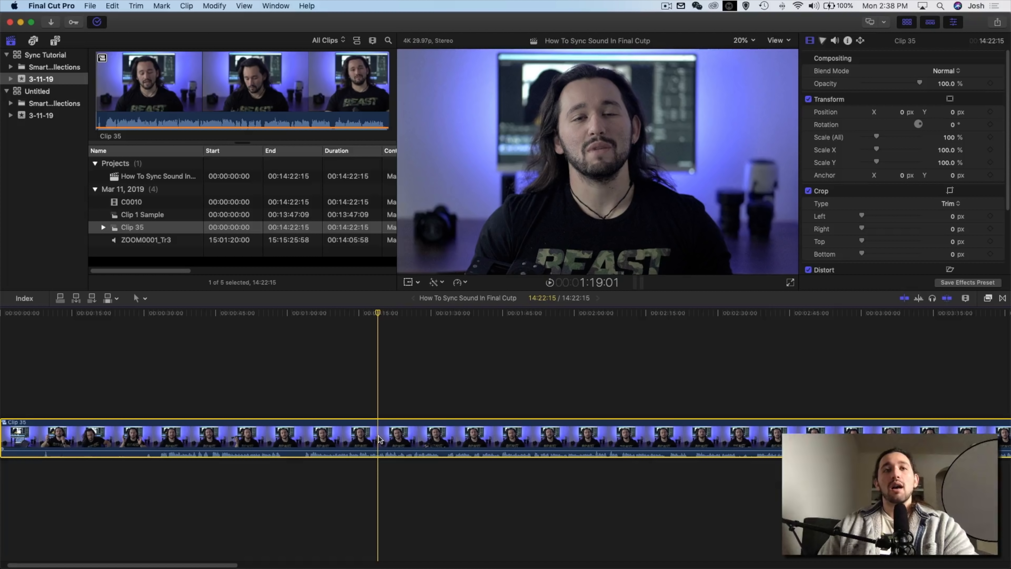
Open the Clip 35 compound clip to inspect its separate video and audio clips, and return to the project timeline.
double_click(379, 438)
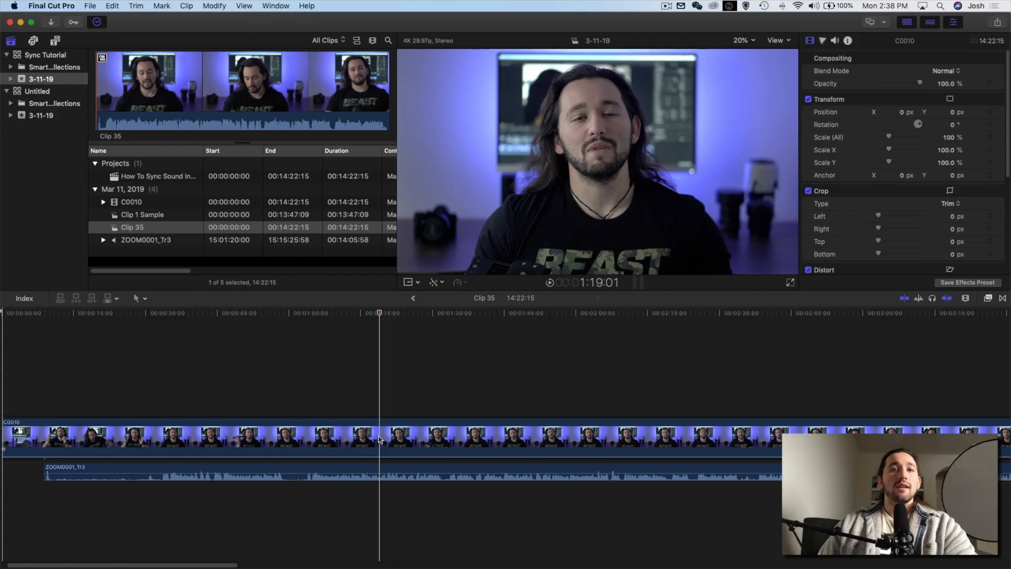
mouse_move(335, 472)
left_mouse_down()
mouse_move(354, 473)
mouse_move(327, 472)
left_mouse_up()
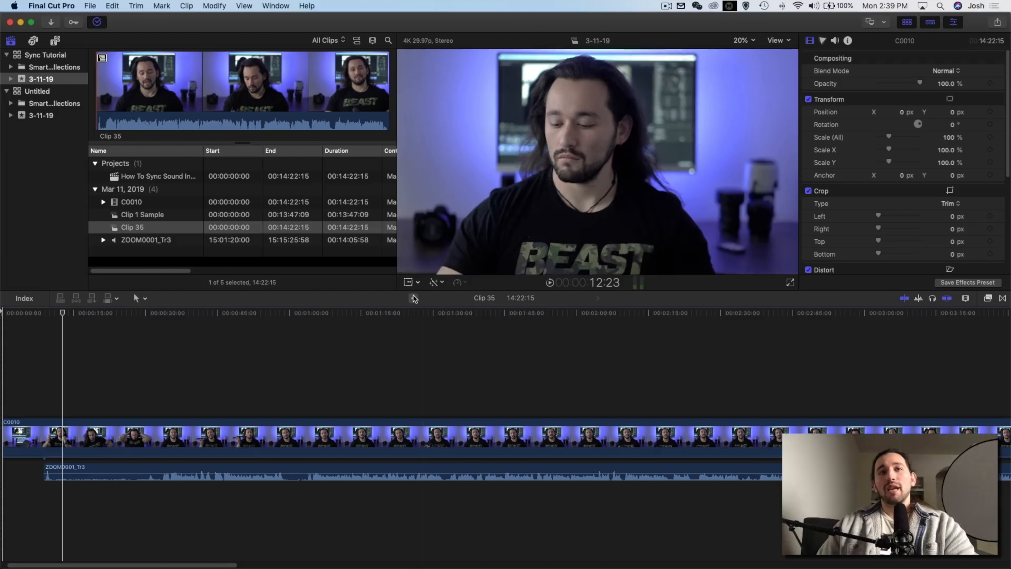
left_click(414, 299)
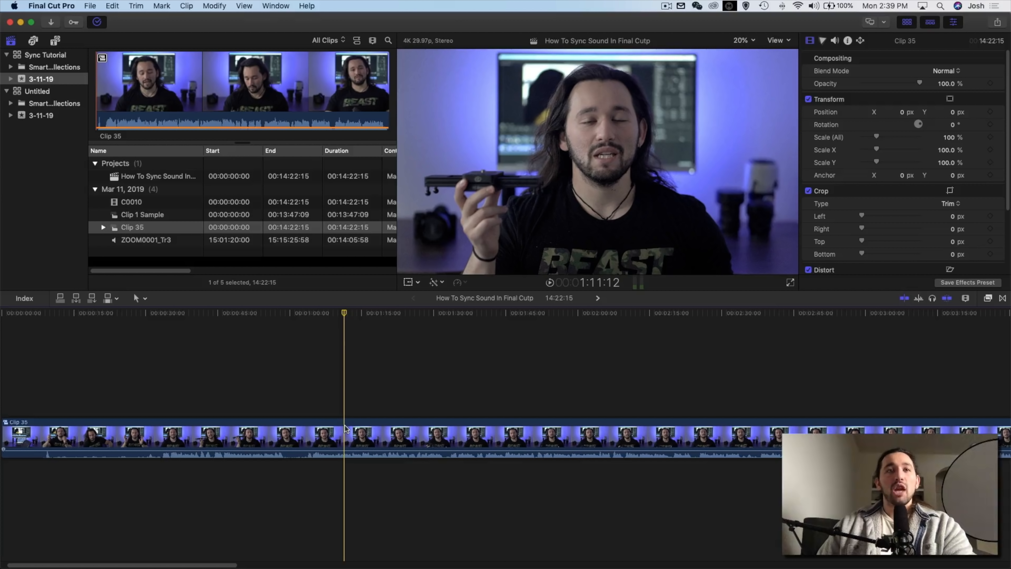
Cut Clip 35 at 1:11:12 and about 1:41, and delete the segment between the cuts.
key("super+b")
key("super+b")
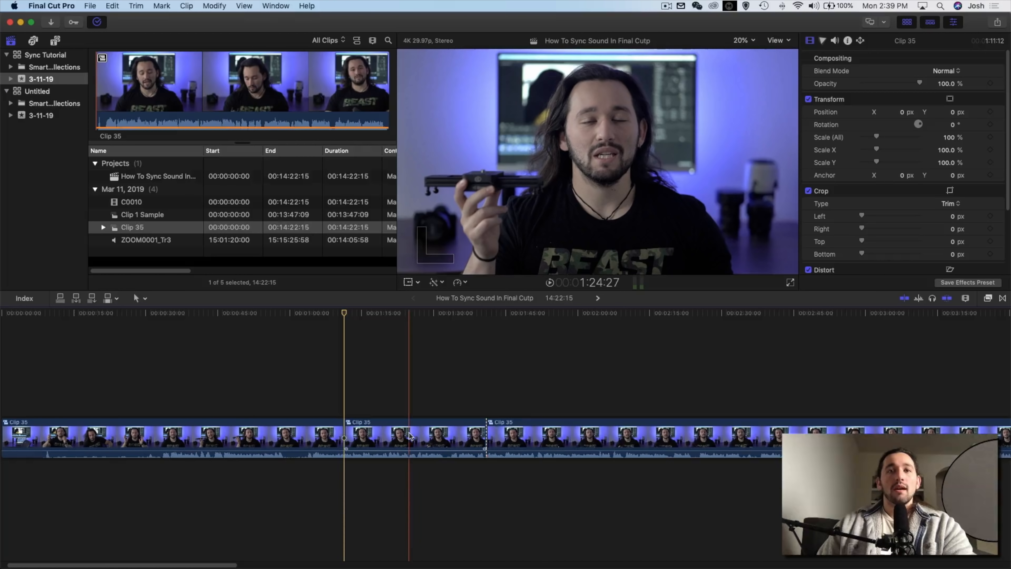
left_click(409, 435)
key("BackSpace")
key("BackSpace")
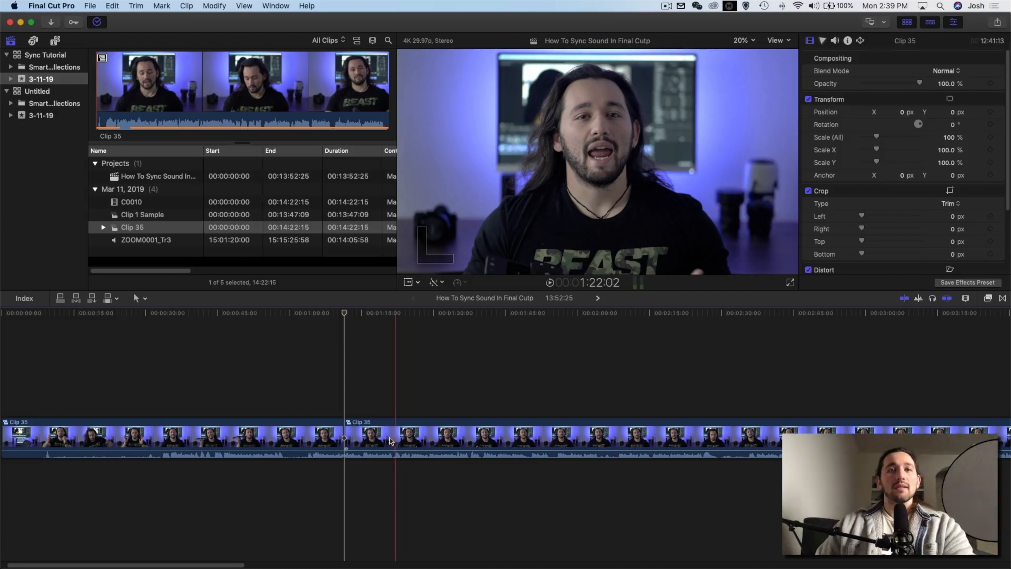